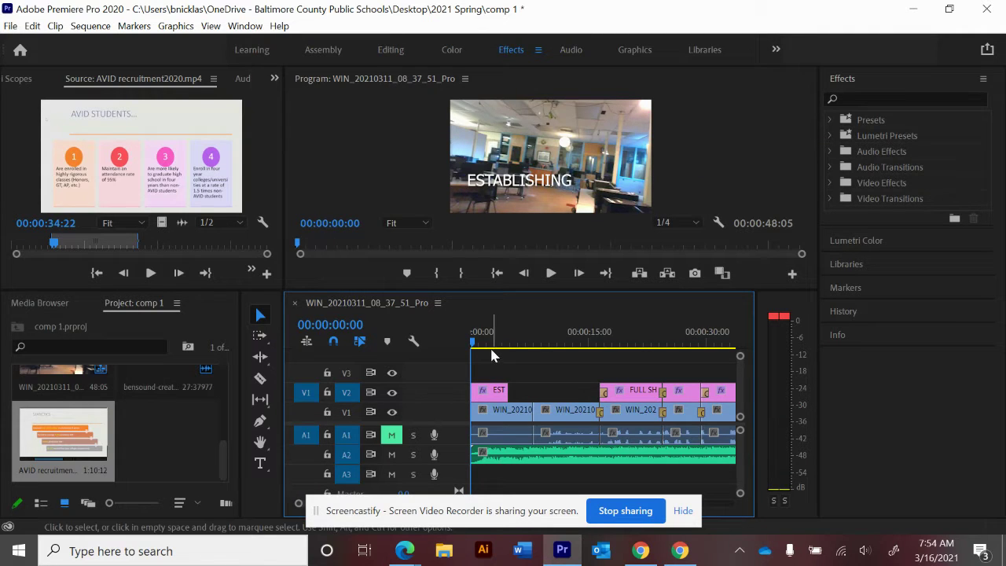
Scrub through the titled shots and zoom out to show the entire sequence.
drag(486, 338, 488, 339)
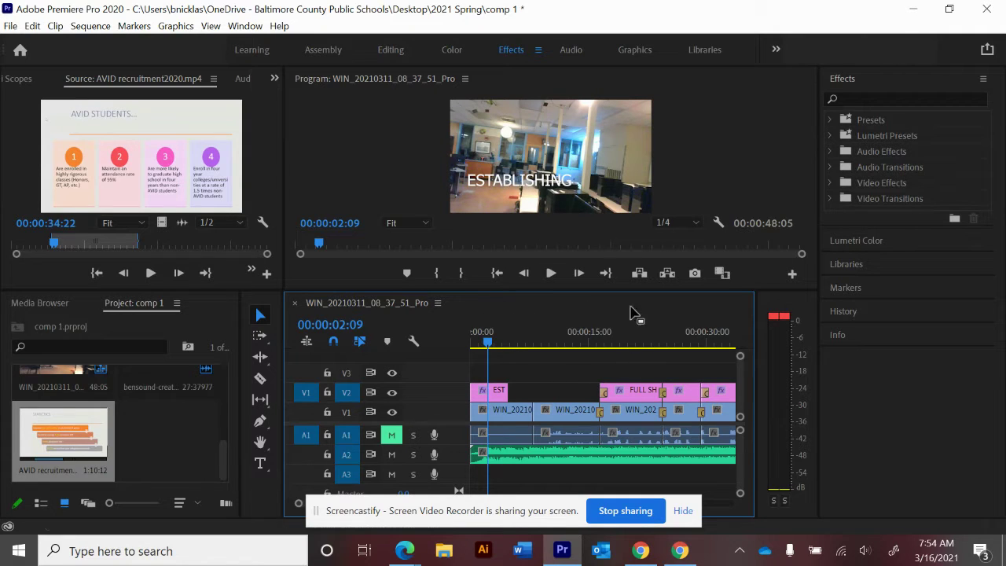
drag(566, 338, 603, 333)
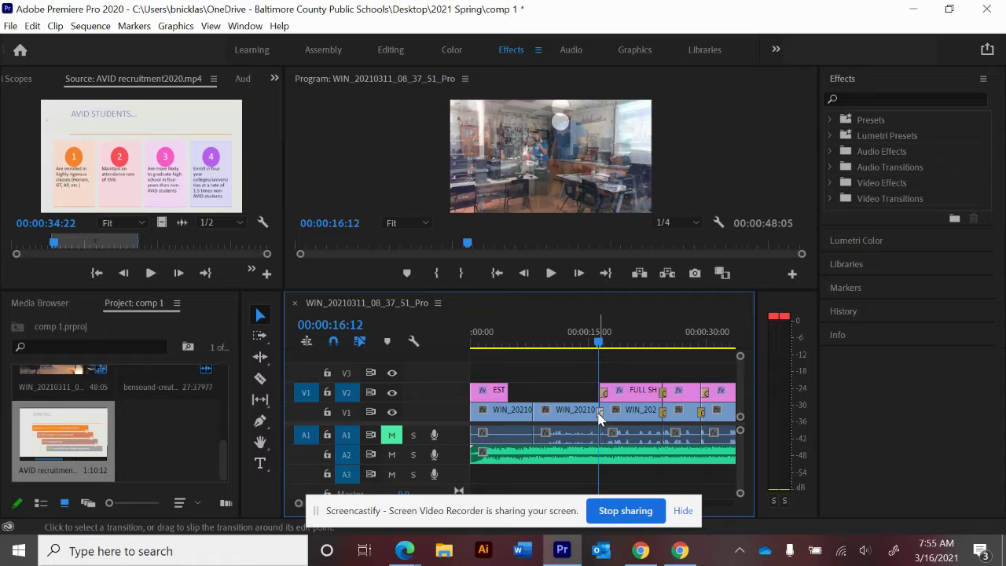
click(599, 337)
drag(600, 339, 725, 367)
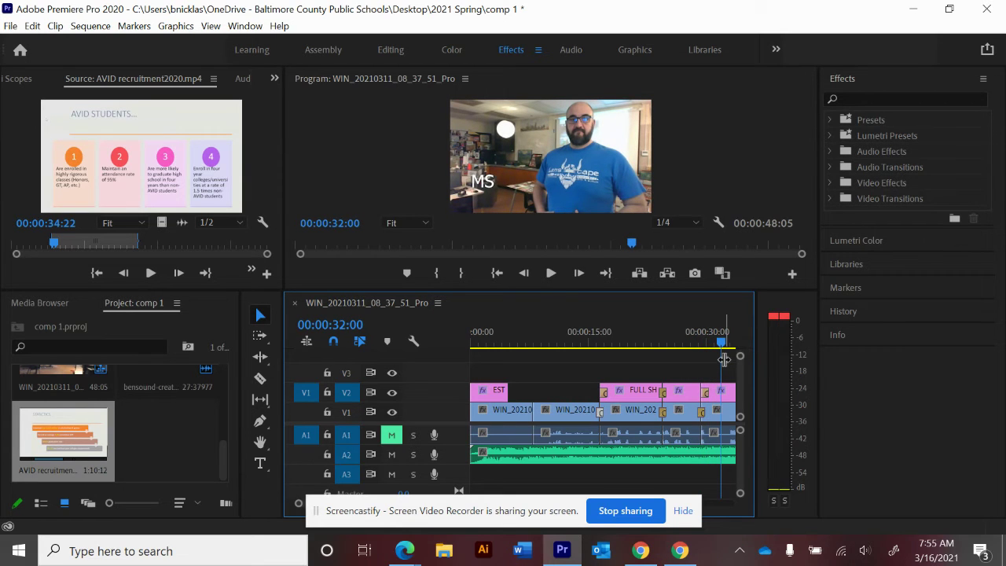
key(minus)
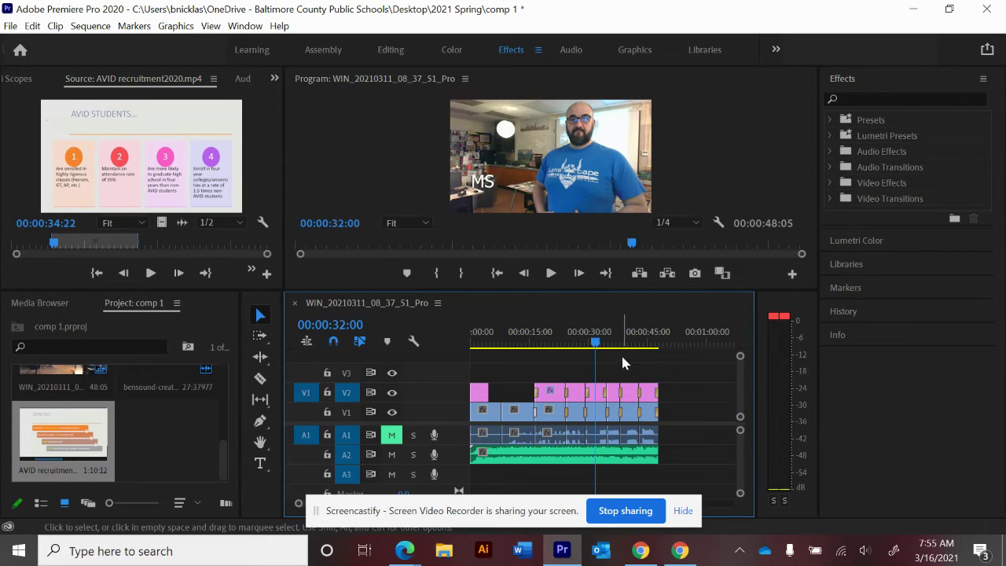
drag(595, 341, 481, 349)
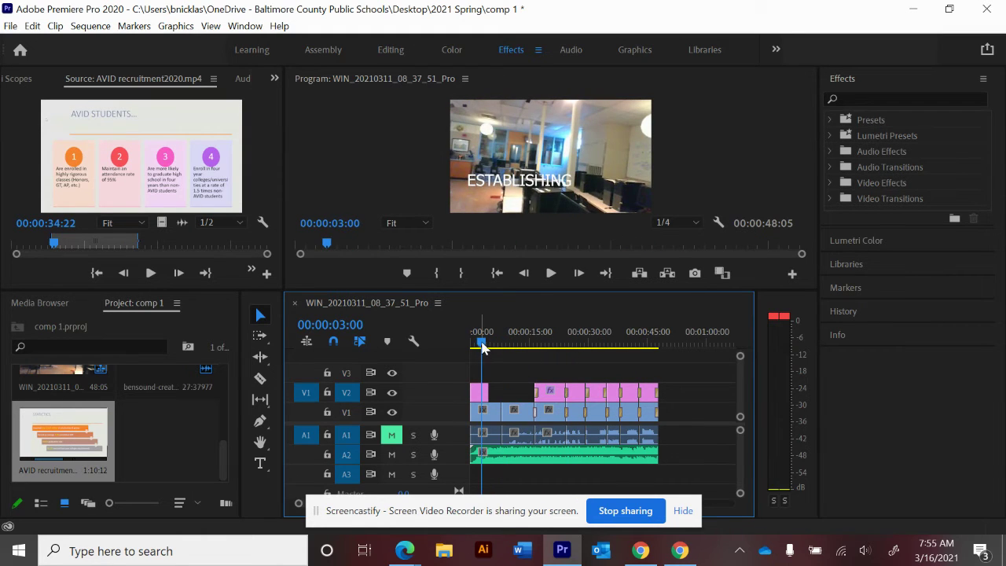
Drag the ESTABLISHING title's end on V2 out to about 8 seconds, covering the first clip.
scroll(505, 352, up, 5)
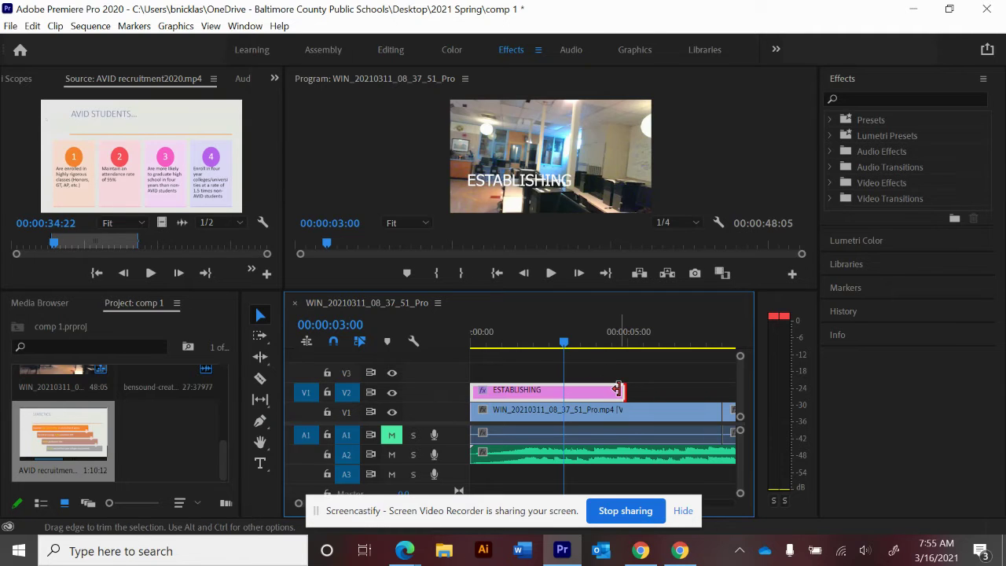
drag(620, 389, 717, 384)
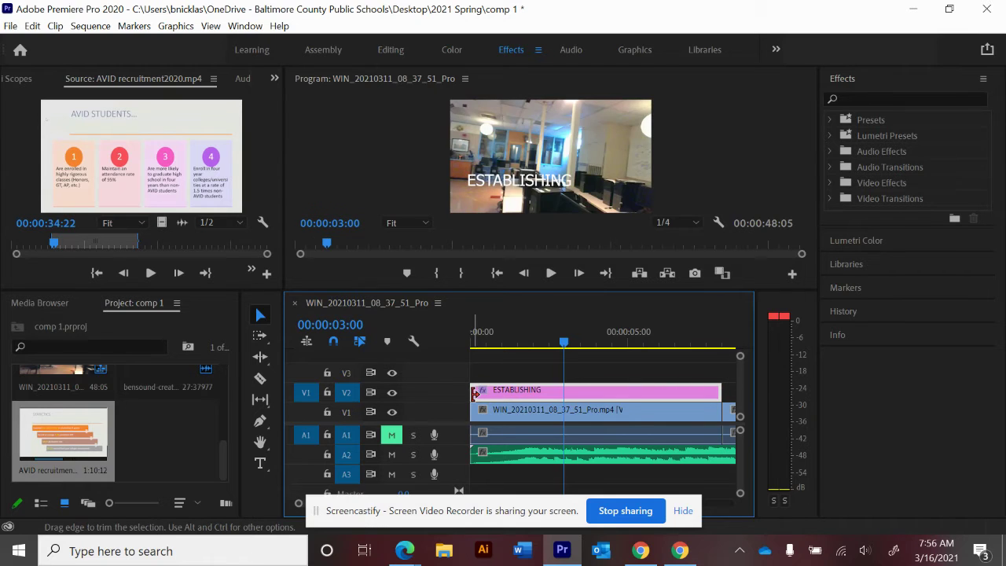
mouse_move(476, 391)
mouse_down()
mouse_move(525, 389)
mouse_move(471, 389)
mouse_up()
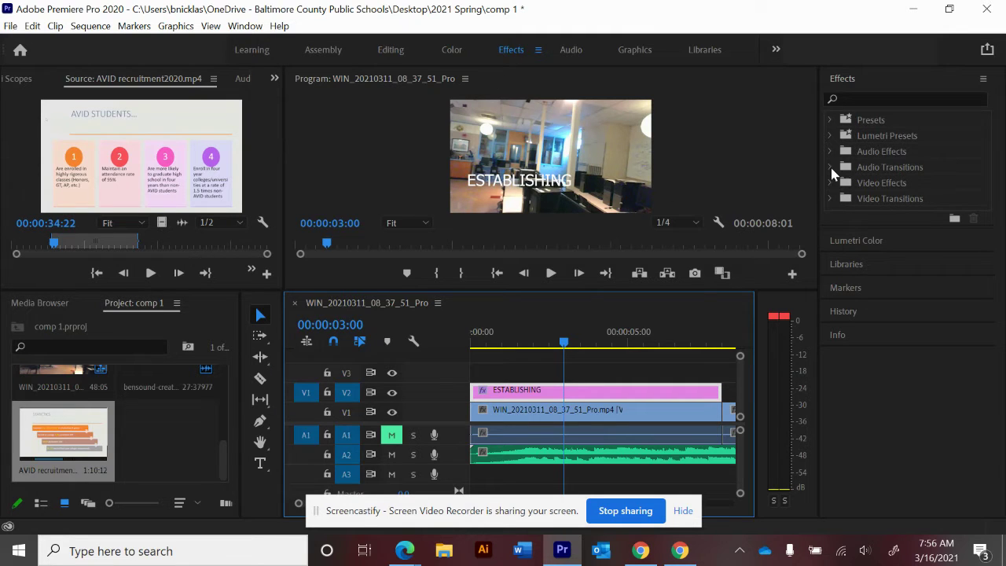
Add Cross Dissolves to both ends of the ESTABLISHING title and the first video clip's start.
click(841, 79)
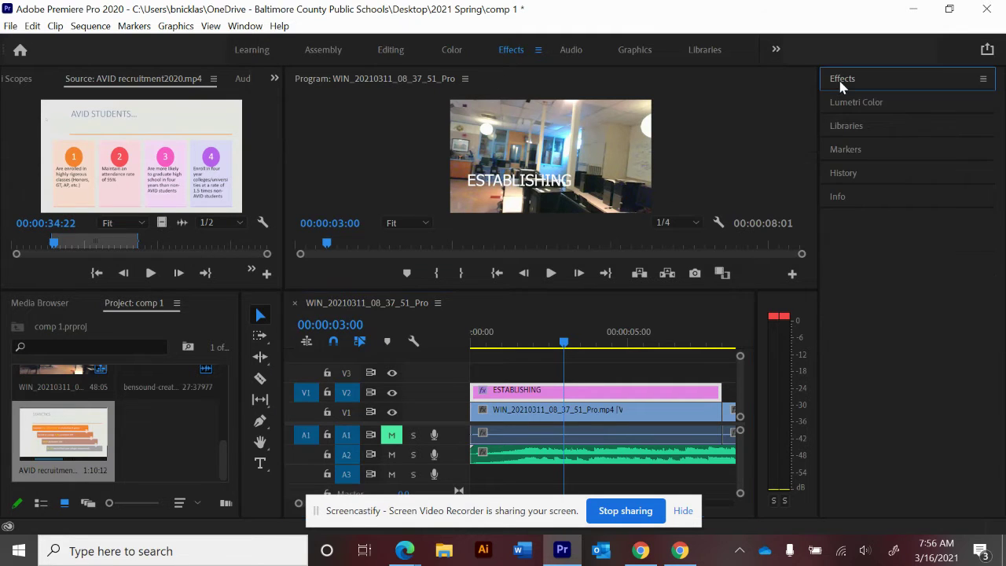
click(905, 81)
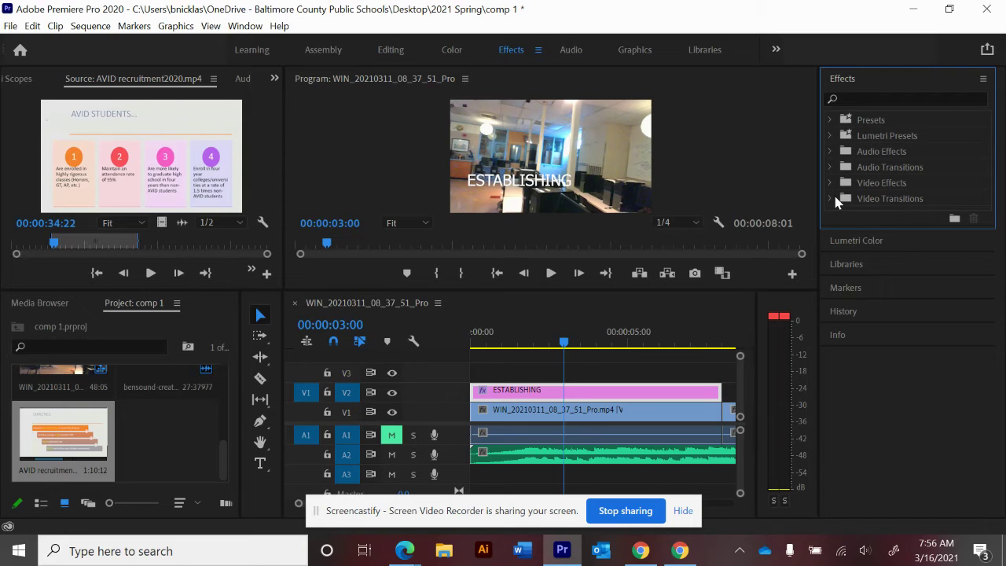
click(829, 198)
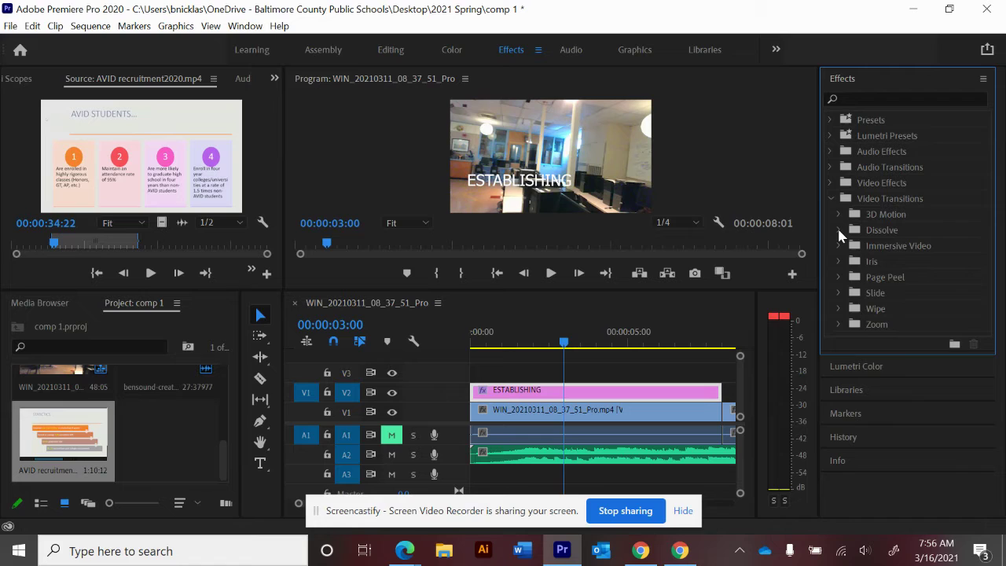
click(838, 230)
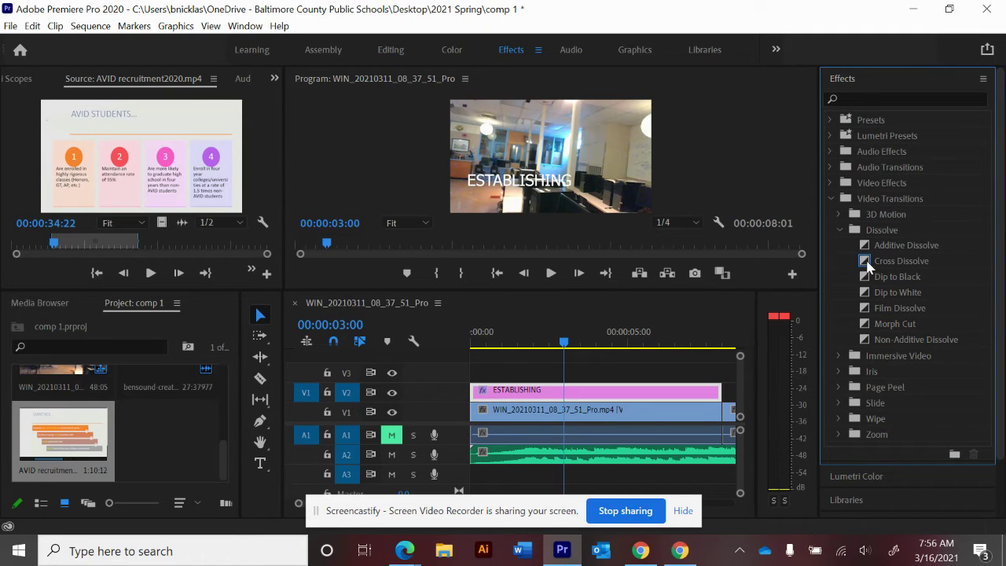
click(866, 263)
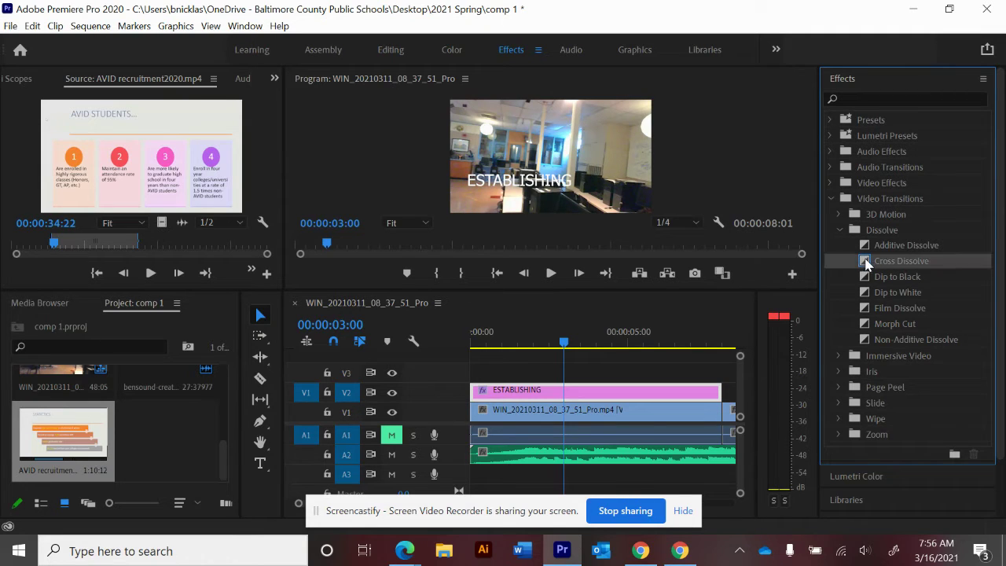
drag(862, 260, 715, 390)
drag(867, 255, 476, 389)
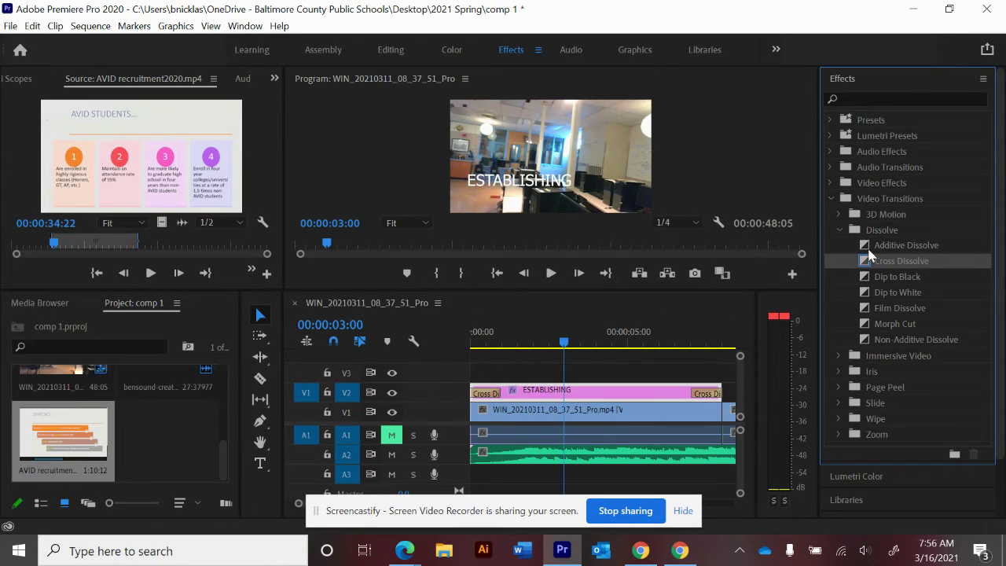
drag(862, 265, 478, 412)
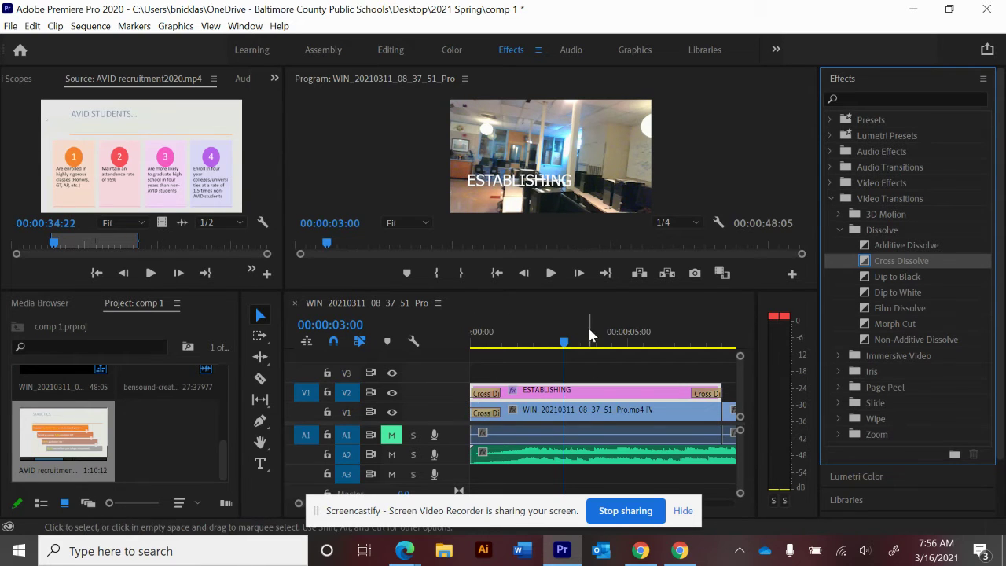
Preview the opening fade, then add a Cross Dissolve at the cut into the second clip.
drag(564, 339, 472, 345)
key(space)
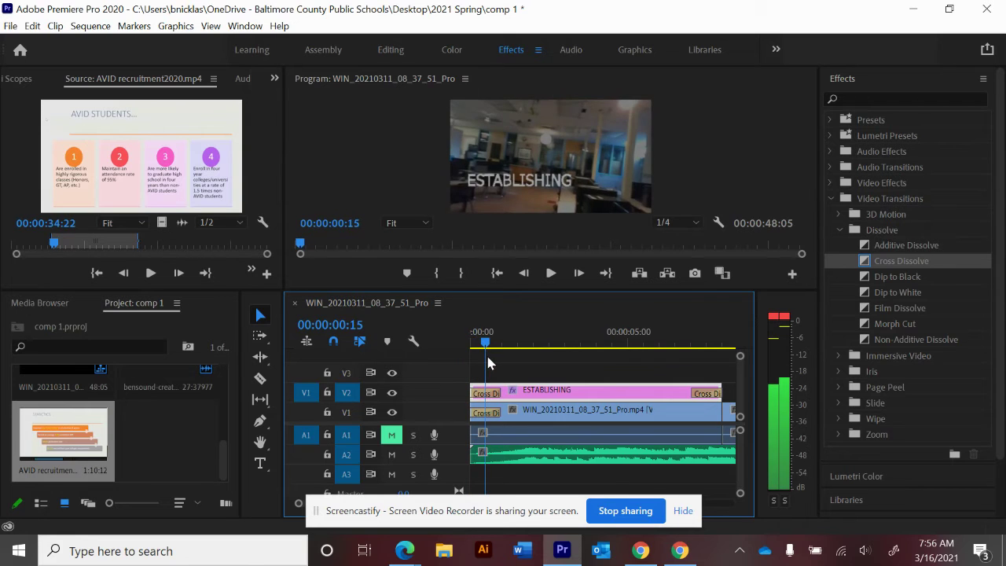
key(space)
key(space)
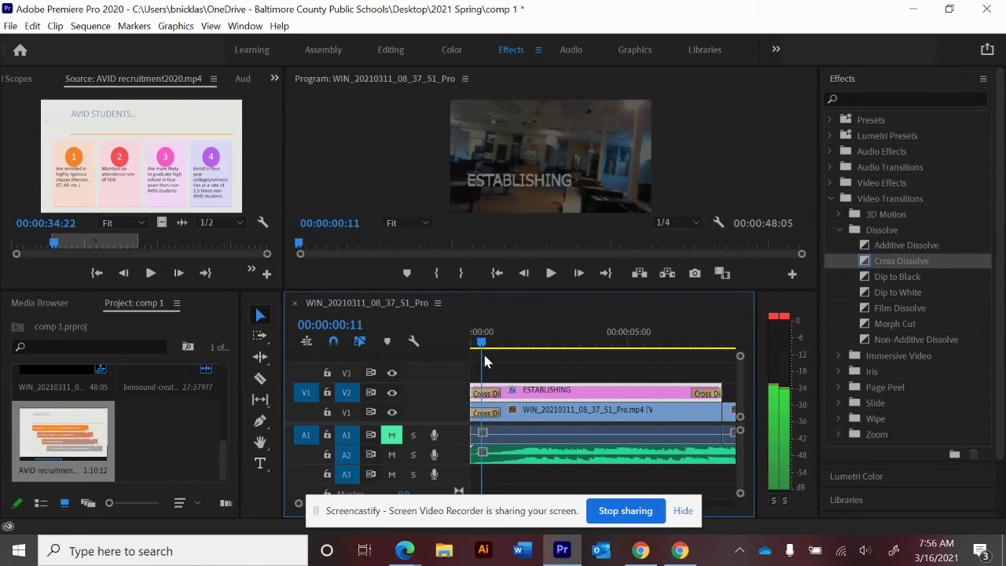
drag(684, 338, 659, 346)
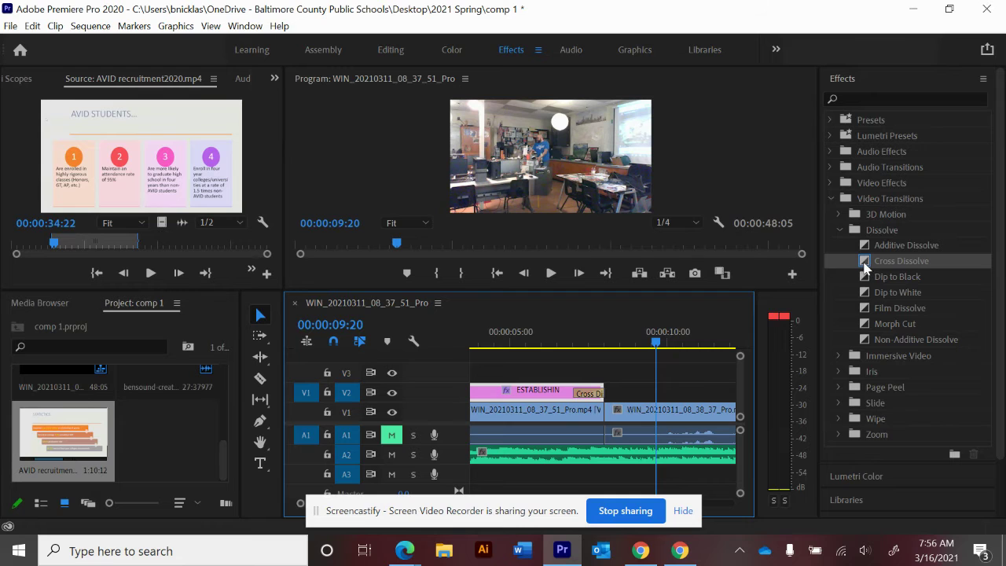
drag(864, 268, 612, 422)
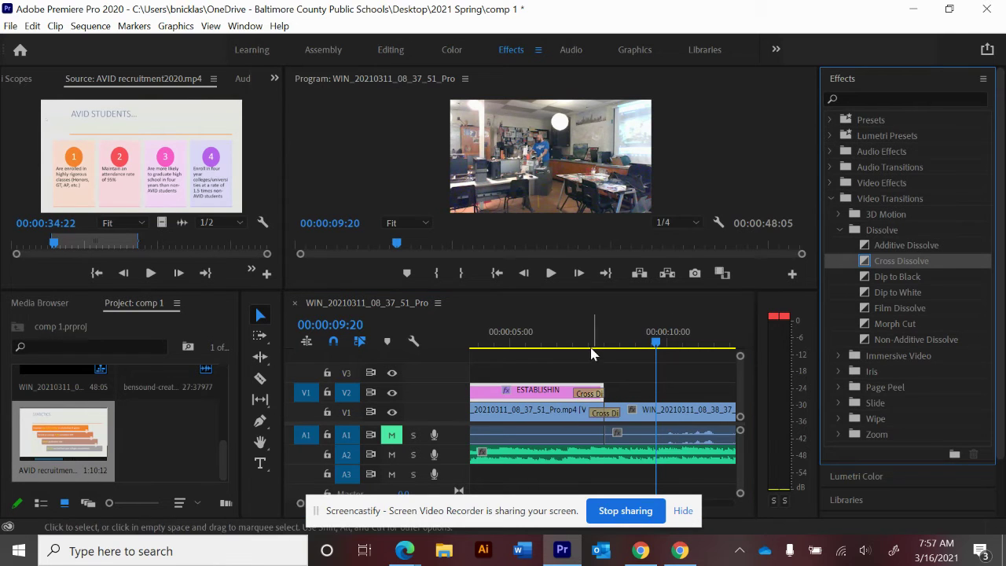
drag(590, 341, 637, 341)
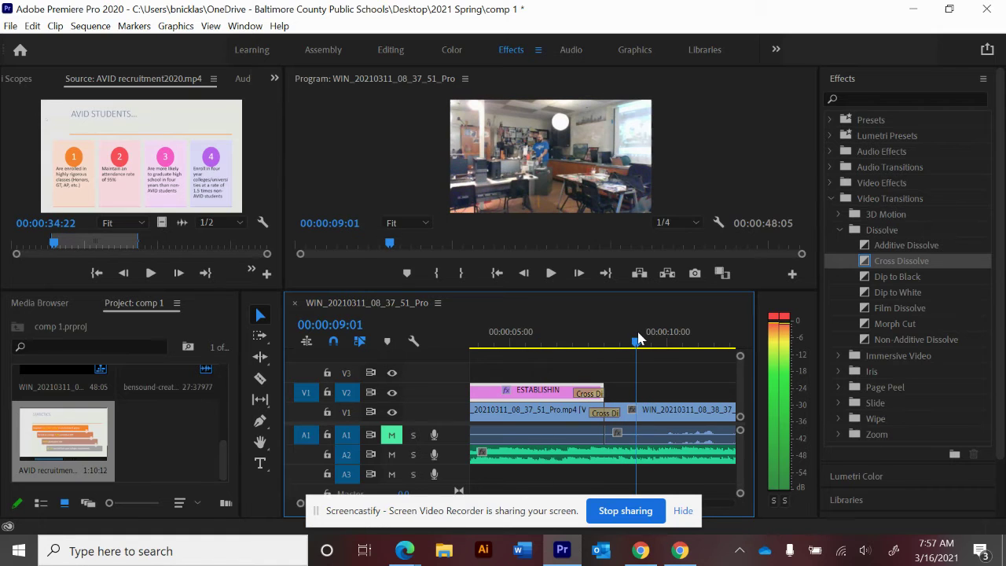
Park the playhead near 00:00:08:02 and target and patch the video source to track V3.
click(260, 463)
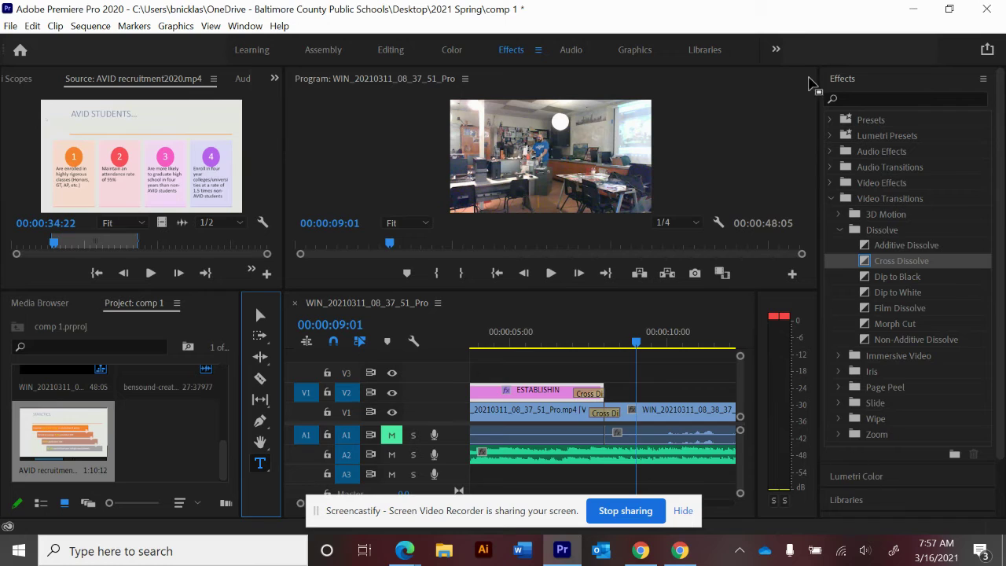
click(904, 83)
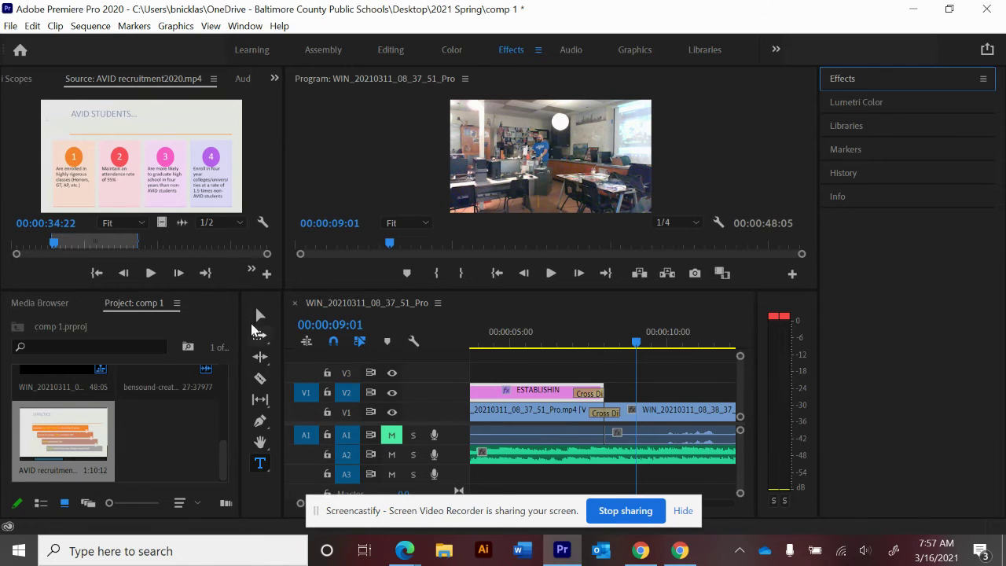
click(260, 315)
drag(507, 346, 486, 346)
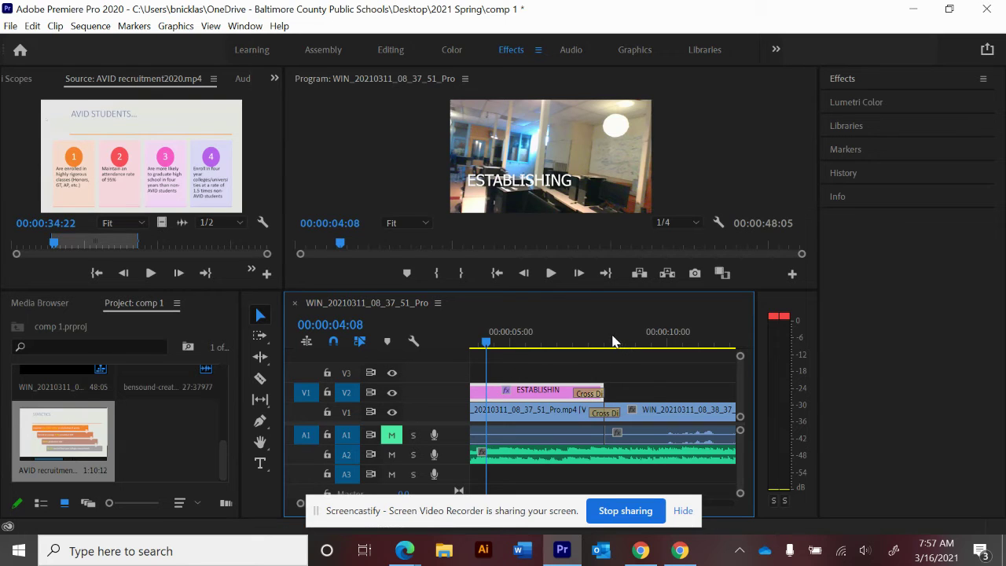
click(606, 341)
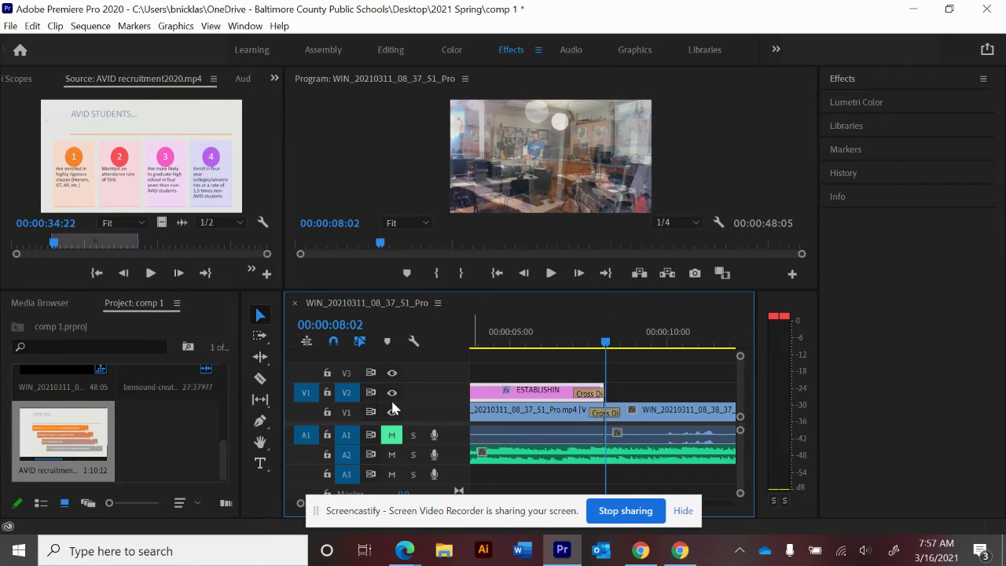
click(346, 372)
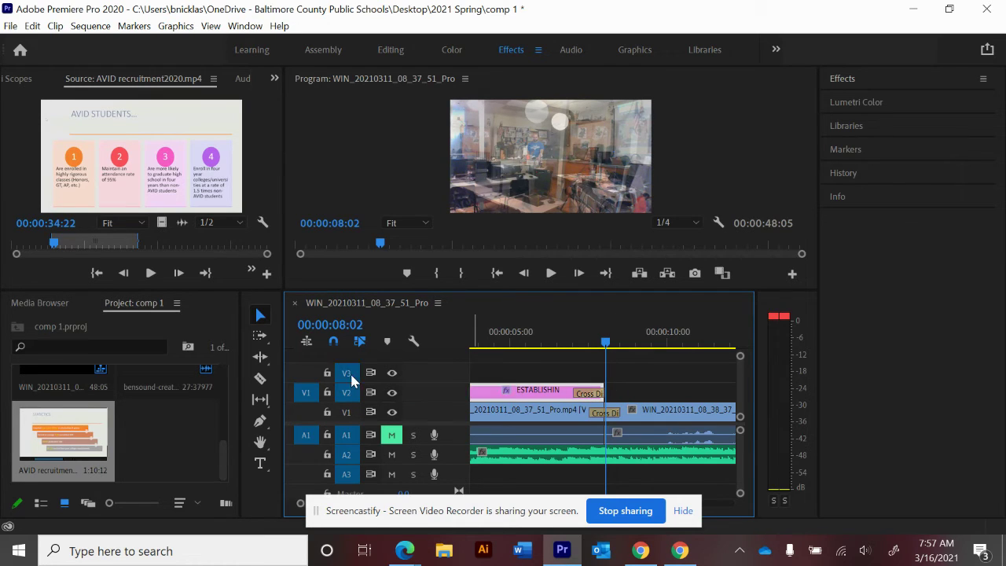
click(346, 393)
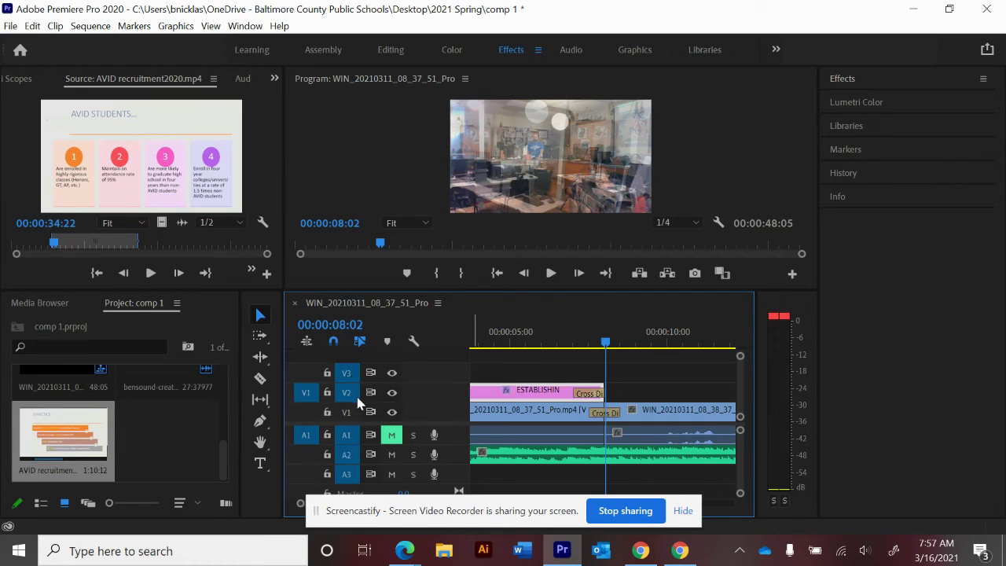
click(314, 378)
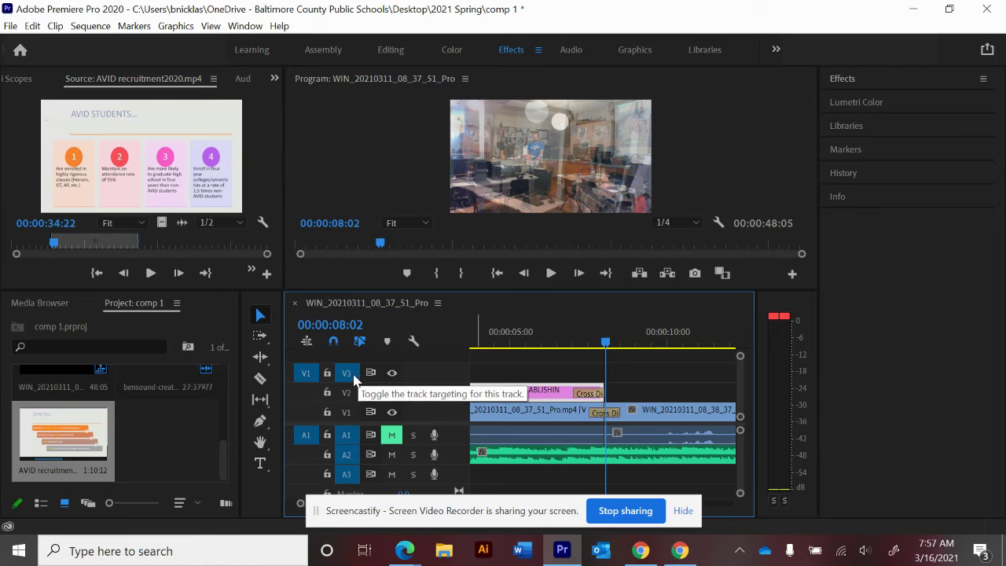
Zoom out to the full sequence and paste the title copy onto V1 at the playhead.
key(Down)
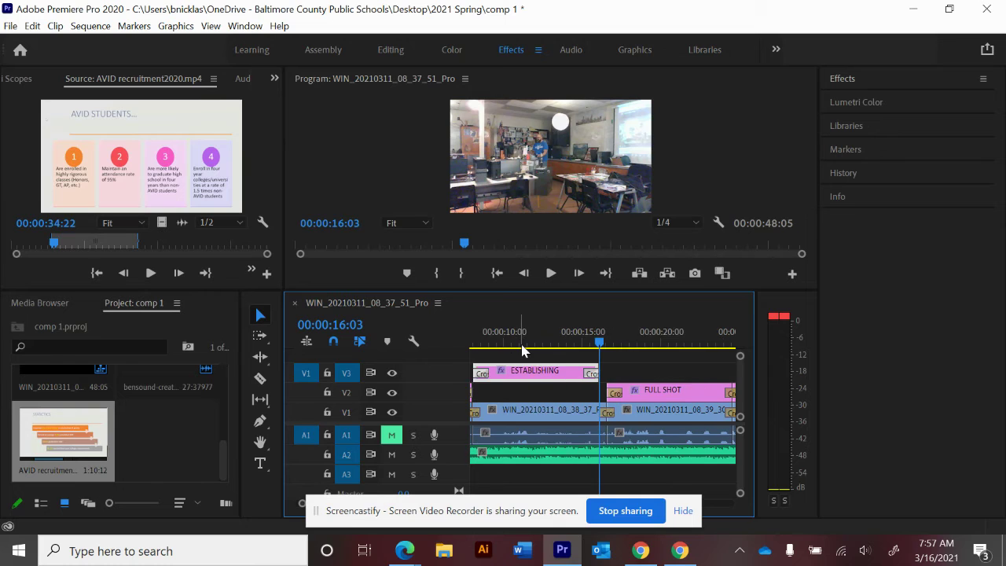
key(backslash)
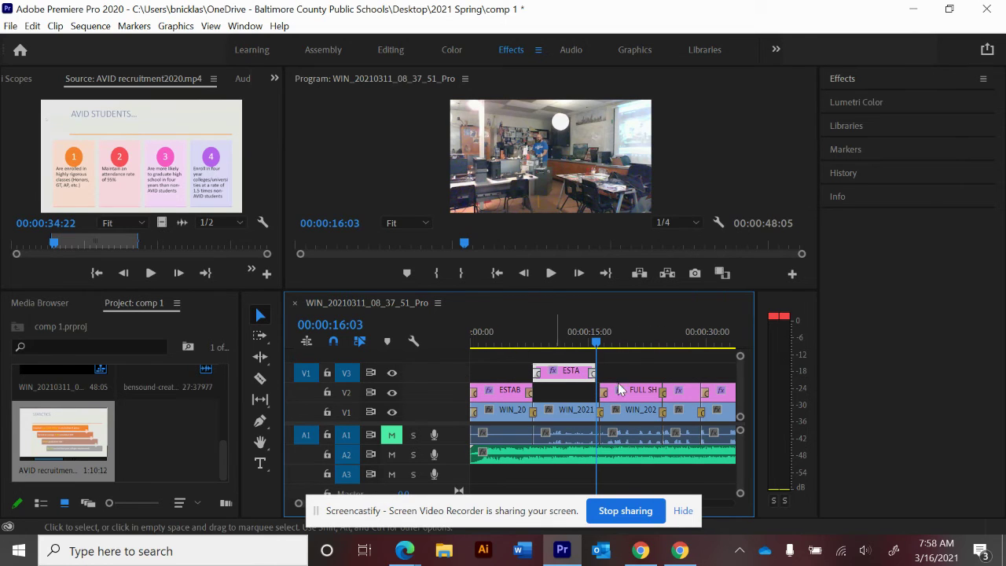
click(350, 406)
click(299, 411)
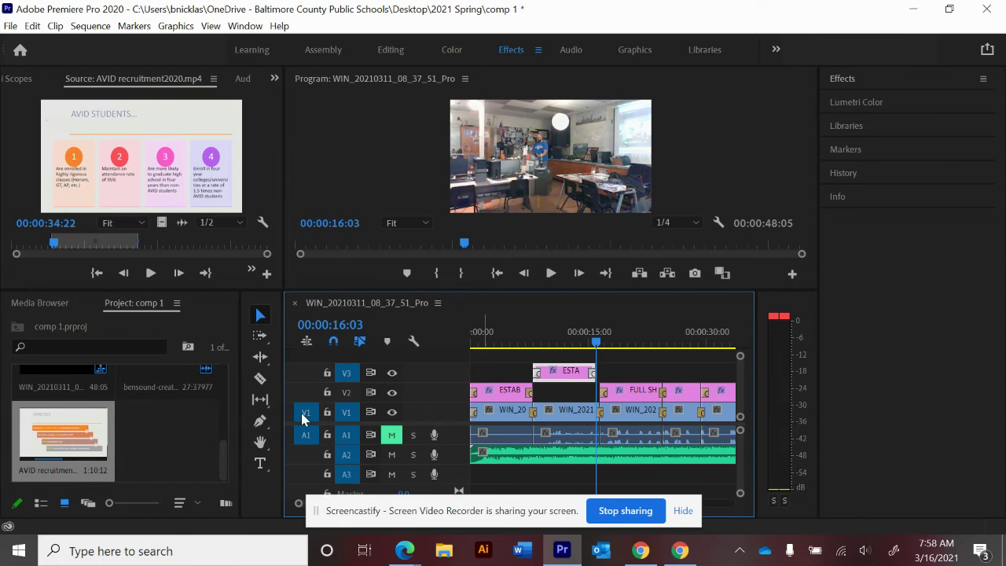
key(ctrl+v)
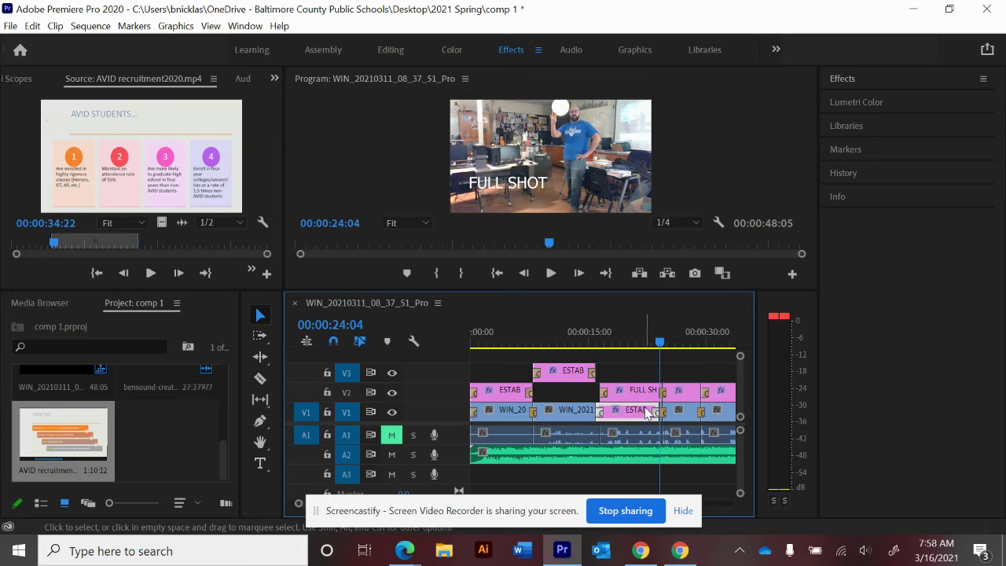
Undo the V1 paste, move the ESTAB copy from V3 to V2, and extend it to the playhead.
click(351, 411)
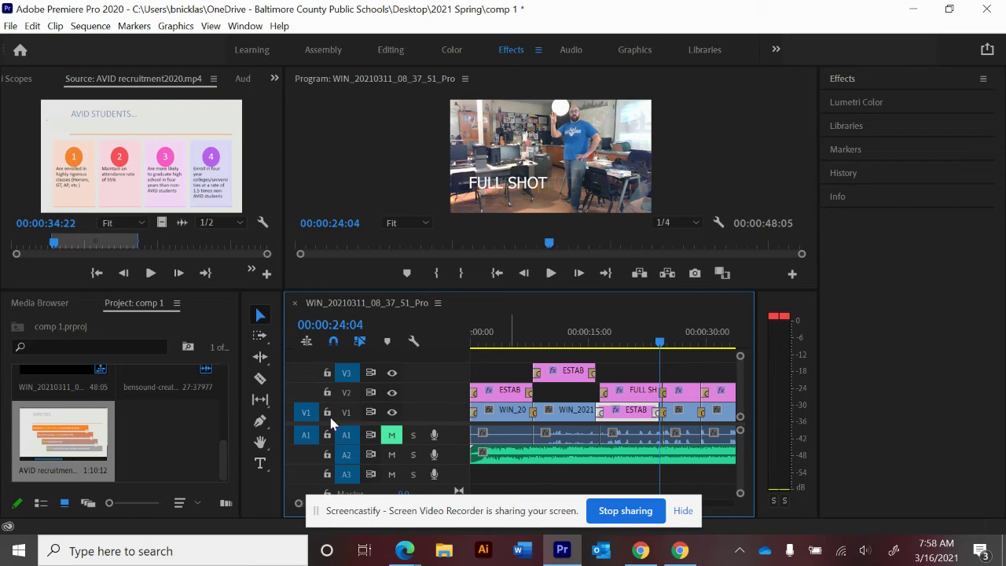
key(ctrl+z)
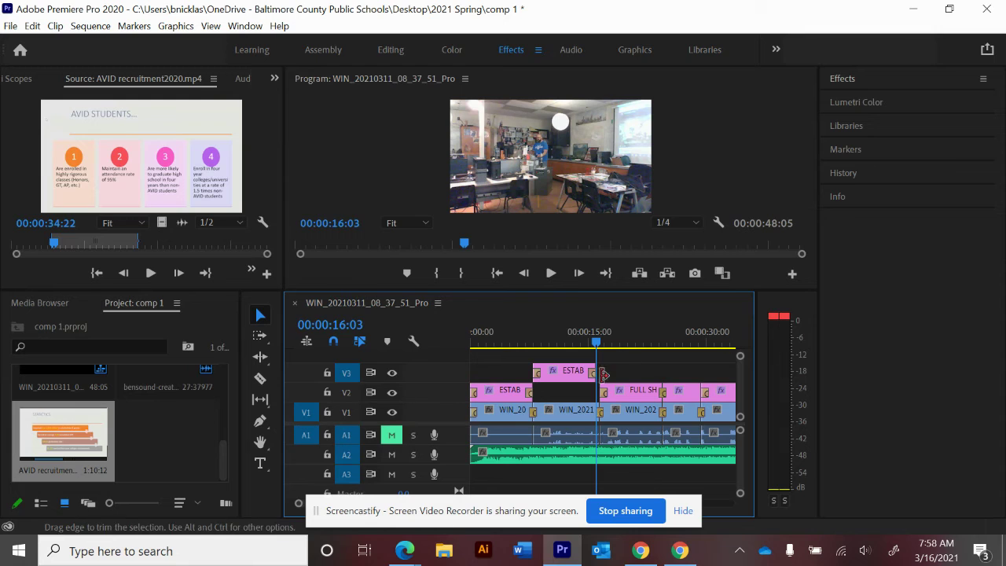
drag(565, 378, 569, 393)
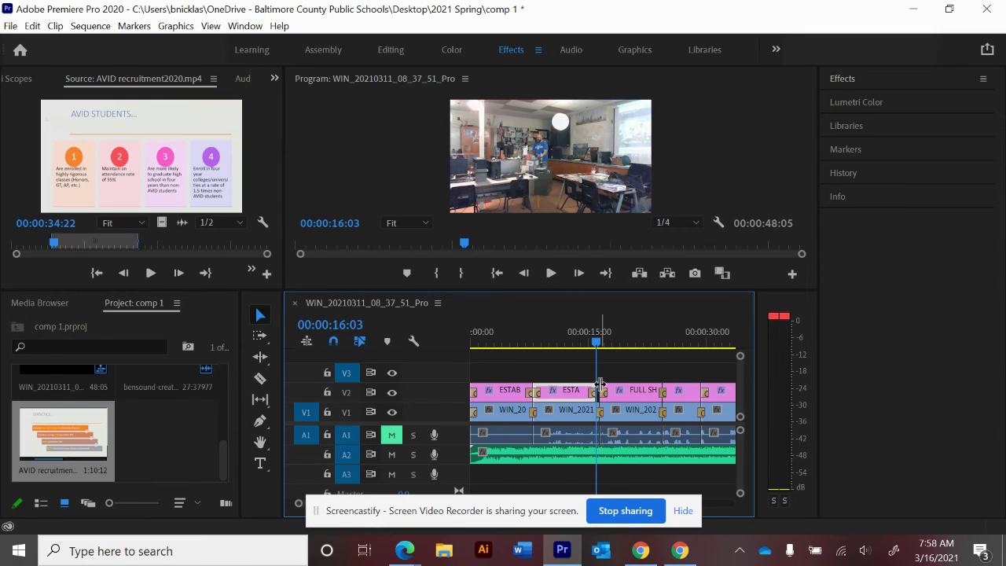
drag(591, 388, 598, 389)
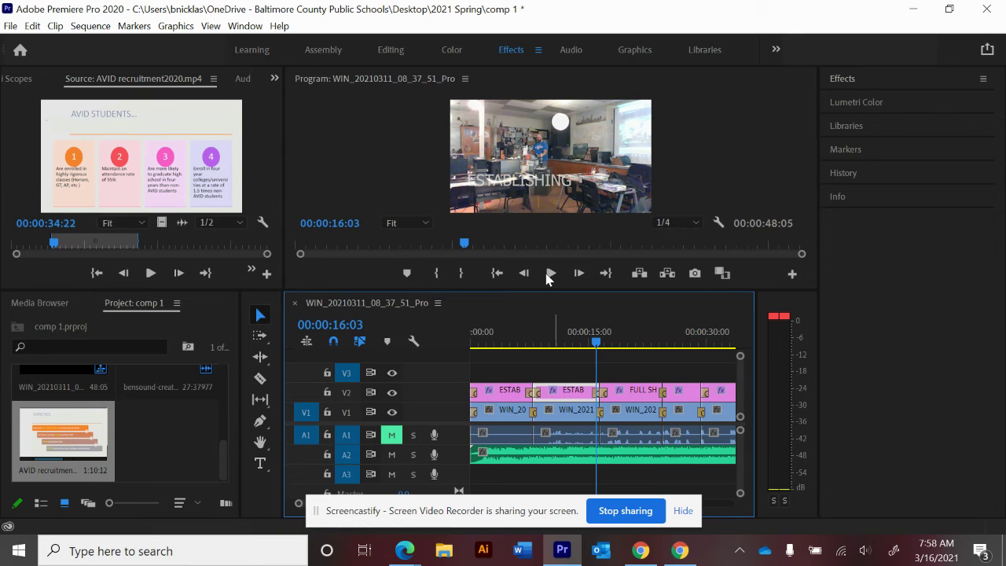
Retype the second title at 00:00:12:18 to read WIDE SHOT.
click(569, 344)
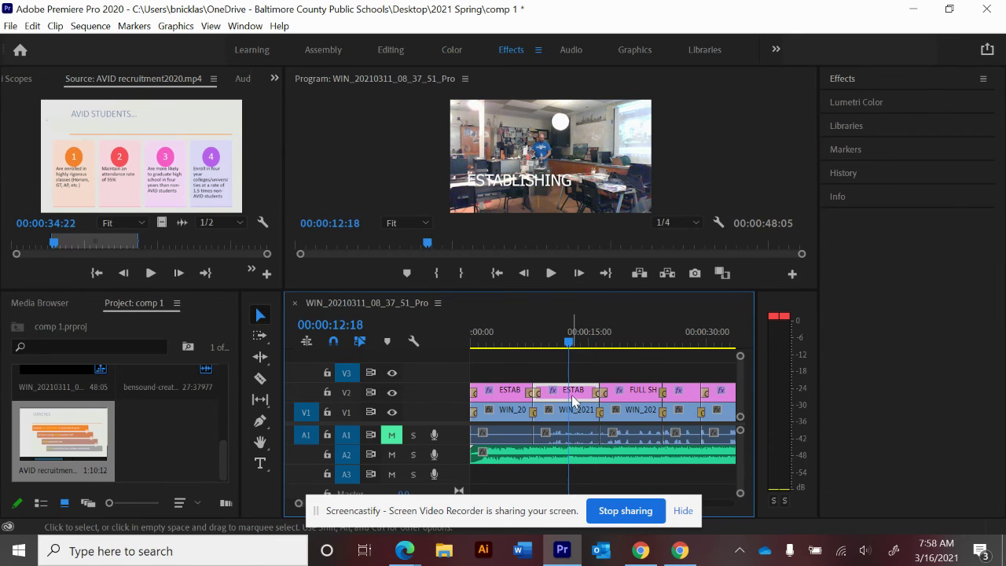
click(560, 183)
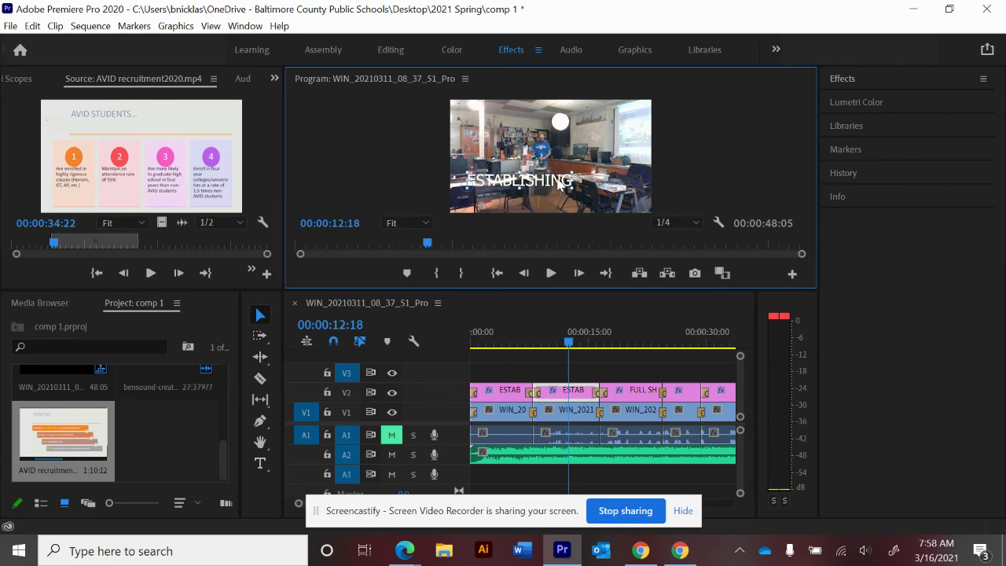
drag(558, 180, 563, 180)
double_click(543, 182)
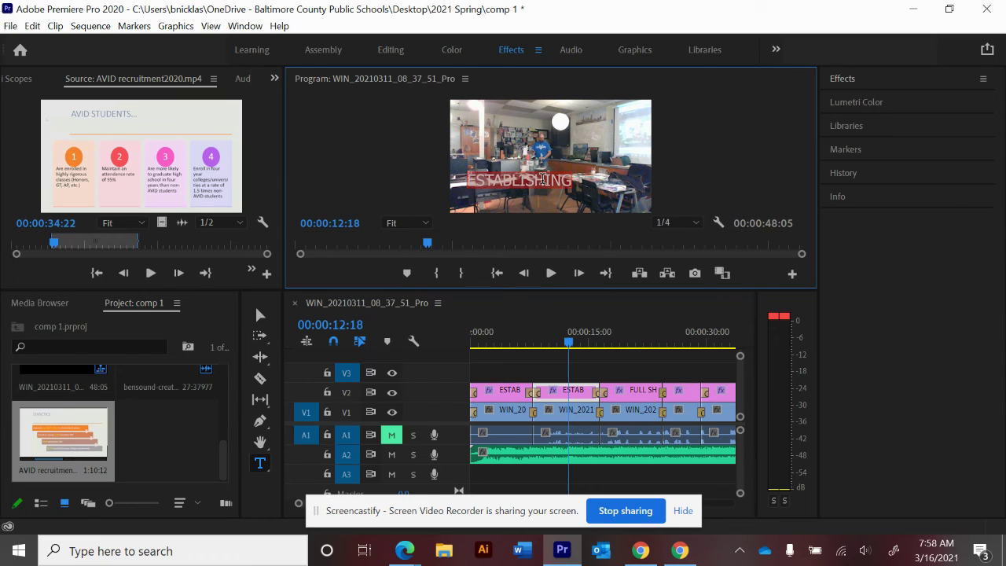
text(WIDE)
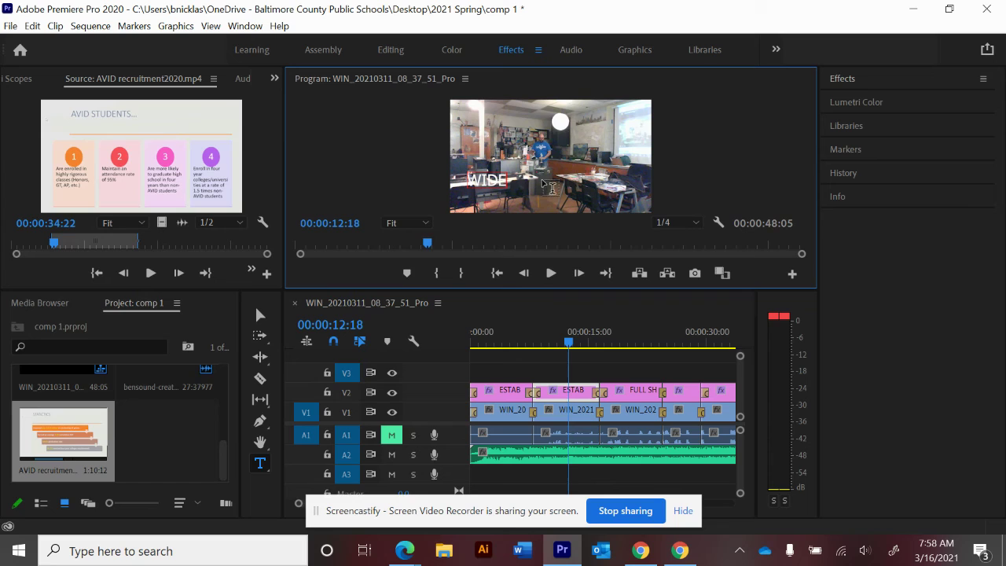
text( SHOT)
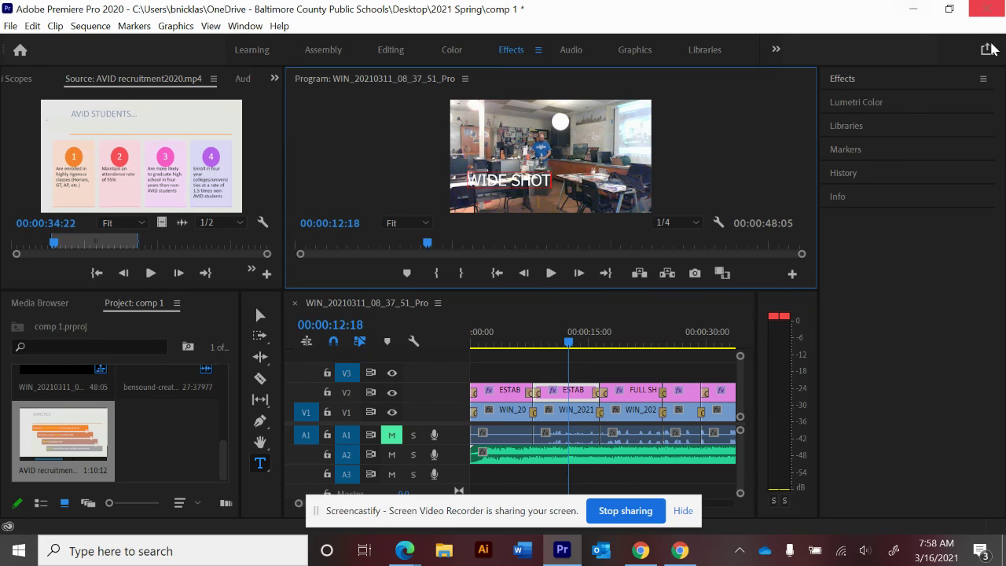
Switch Premiere Pro to the Graphics workspace layout.
click(846, 86)
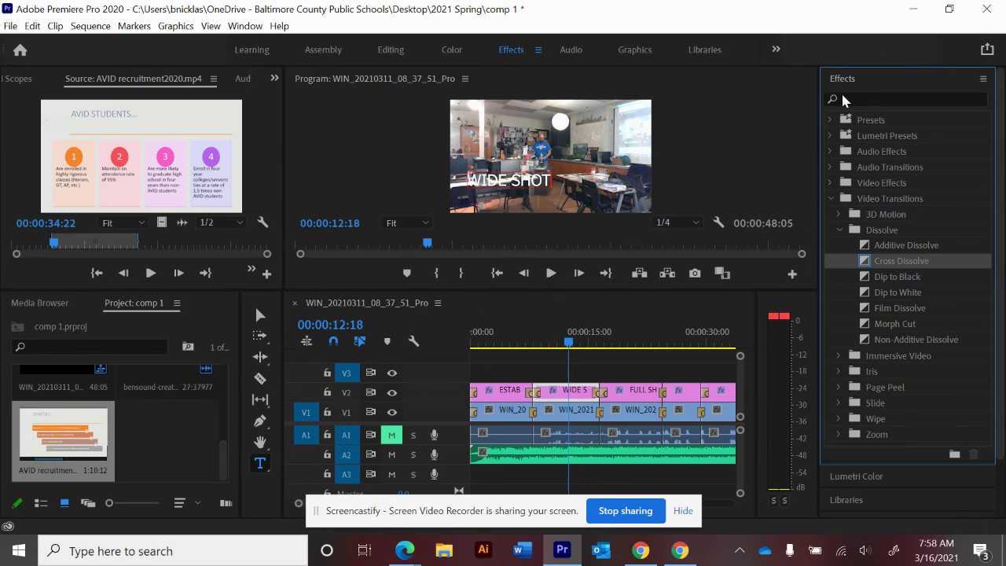
click(850, 81)
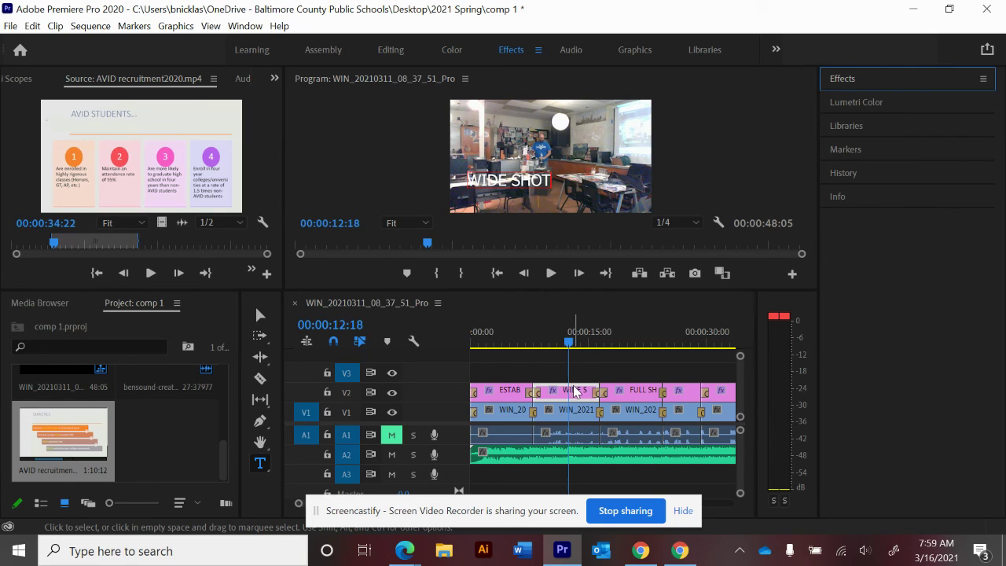
click(635, 50)
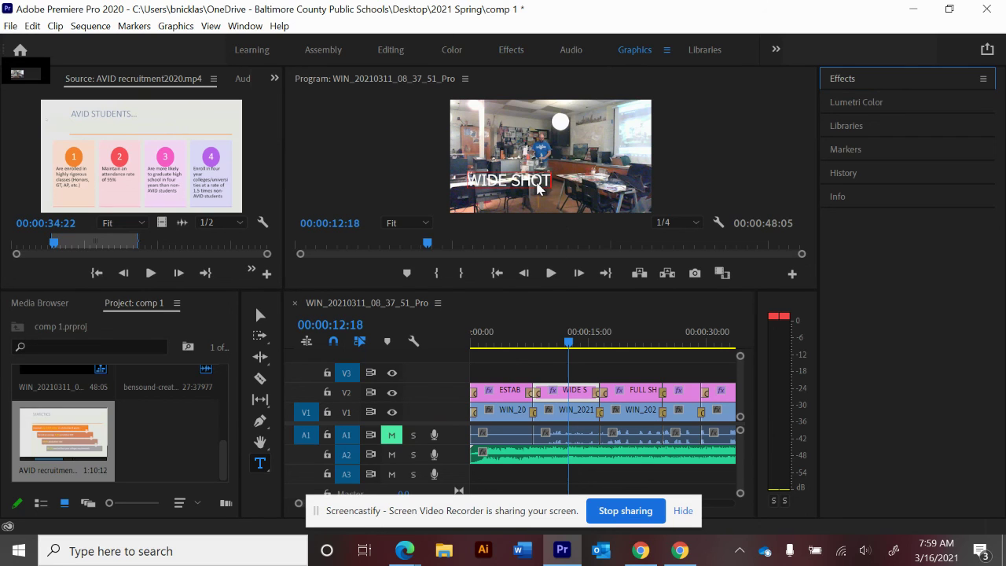
click(634, 48)
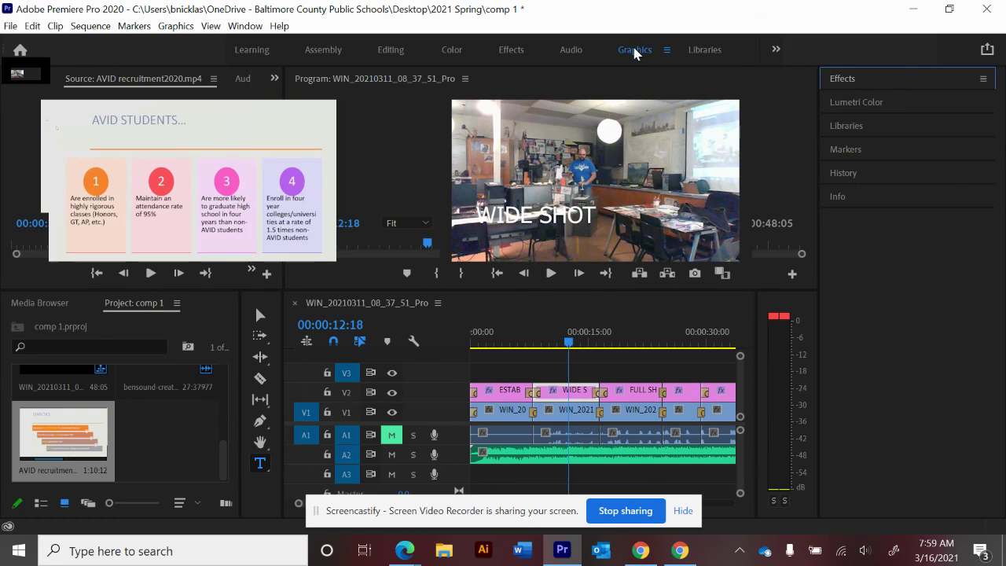